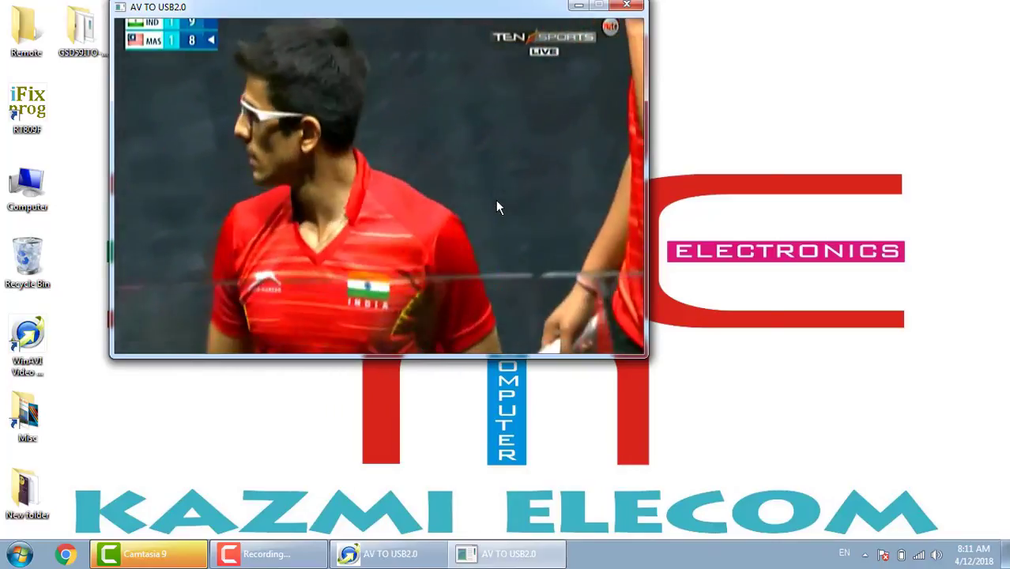
Step: Show the AV TO USB2.0 video preview full screen and raise the audio volume to 100%
double_click(496, 207)
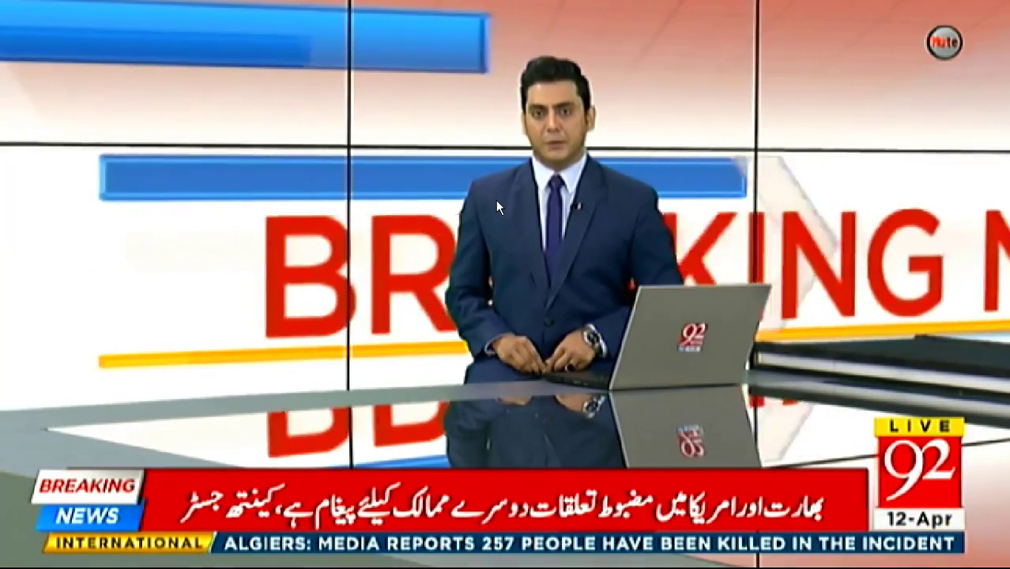
key("XF86AudioRaiseVolume")
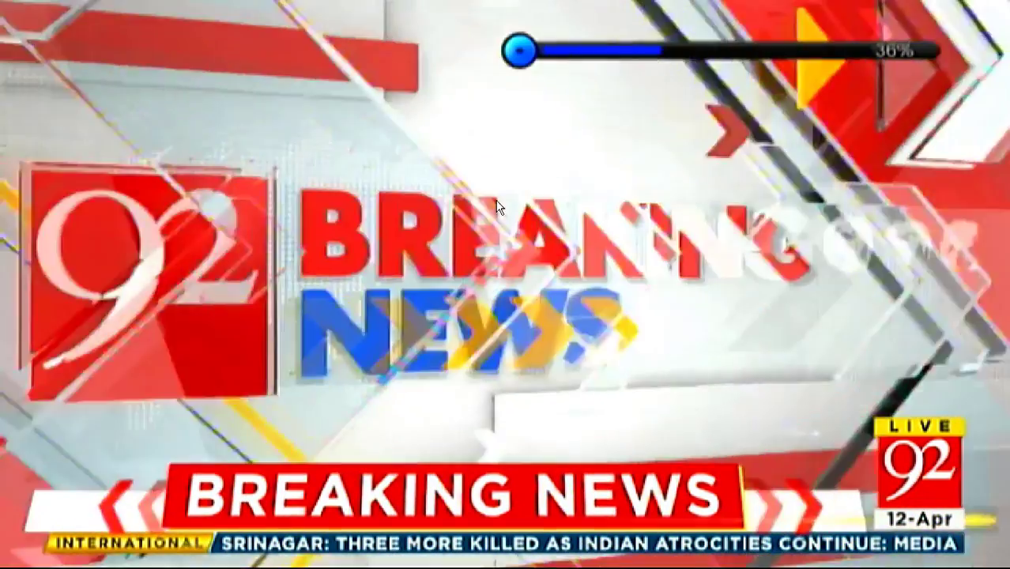
key("XF86AudioRaiseVolume")
key("XF86AudioRaiseVolume")
key("XF86AudioRaiseVolume")
key("XF86AudioRaiseVolume")
key("XF86AudioRaiseVolume")
key("XF86AudioRaiseVolume")
key("XF86AudioRaiseVolume")
key("XF86AudioRaiseVolume")
key("XF86AudioRaiseVolume")
key("XF86AudioRaiseVolume")
key("XF86AudioRaiseVolume")
key("XF86AudioRaiseVolume")
key("XF86AudioRaiseVolume")
key("XF86AudioRaiseVolume")
key("XF86AudioRaiseVolume")
key("XF86AudioRaiseVolume")
key("XF86AudioRaiseVolume")
key("XF86AudioRaiseVolume")
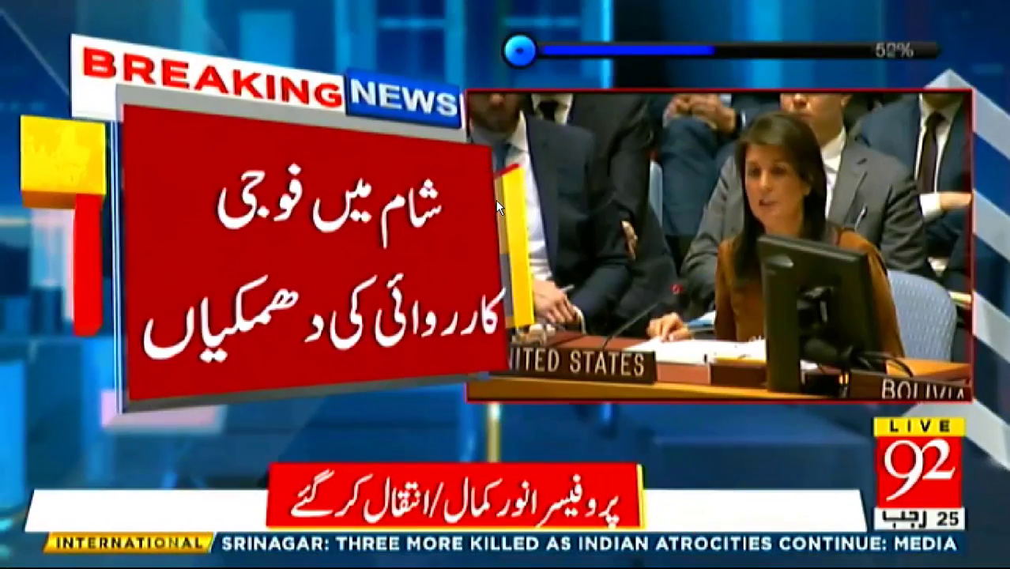
key("XF86AudioRaiseVolume")
key("XF86AudioRaiseVolume")
key("XF86AudioRaiseVolume")
key("XF86AudioRaiseVolume")
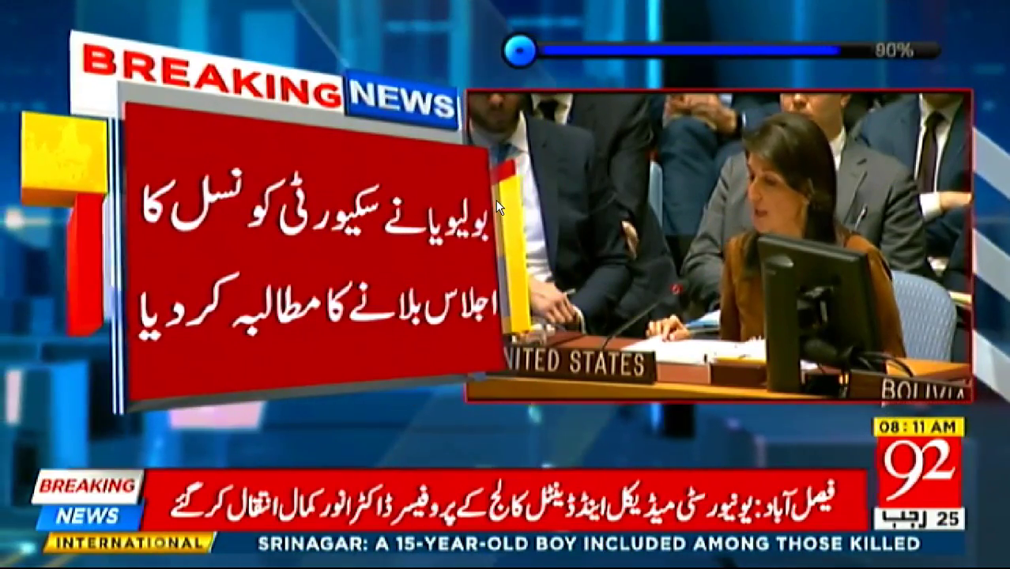
key("XF86AudioRaiseVolume")
key("XF86AudioRaiseVolume")
key("XF86AudioRaiseVolume")
key("XF86AudioRaiseVolume")
key("XF86AudioRaiseVolume")
key("XF86AudioRaiseVolume")
key("XF86AudioRaiseVolume")
key("XF86AudioRaiseVolume")
key("XF86AudioRaiseVolume")
key("XF86AudioRaiseVolume")
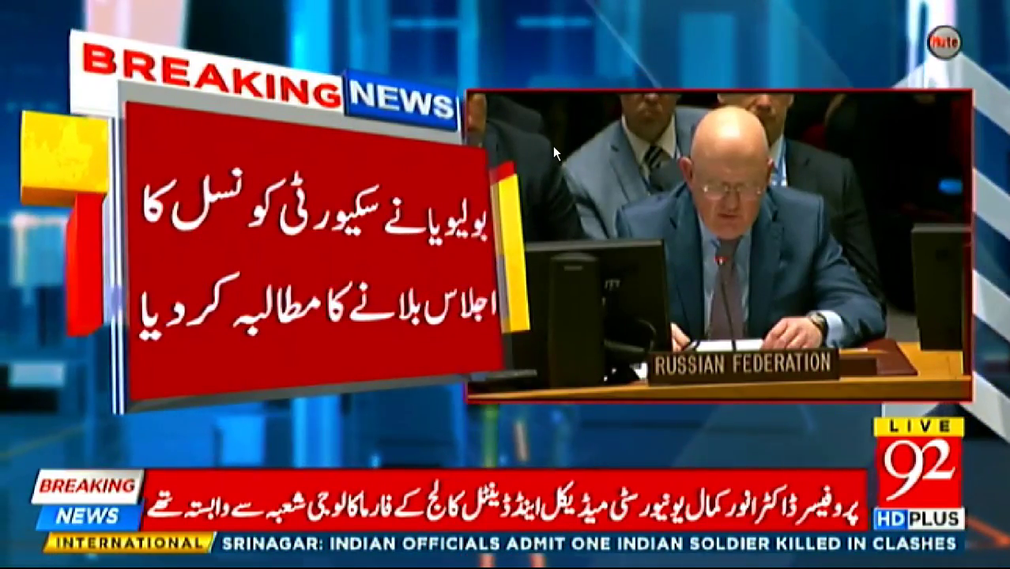
double_click(457, 216)
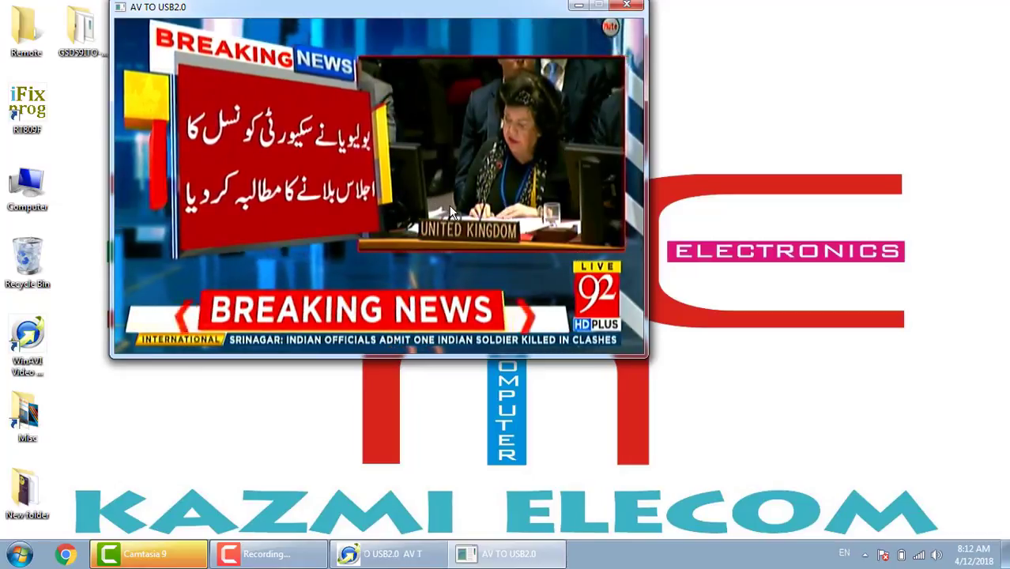
Step: Examine the computer's basic system information, such as the Windows edition, processor, memory and system type
right_click(21, 202)
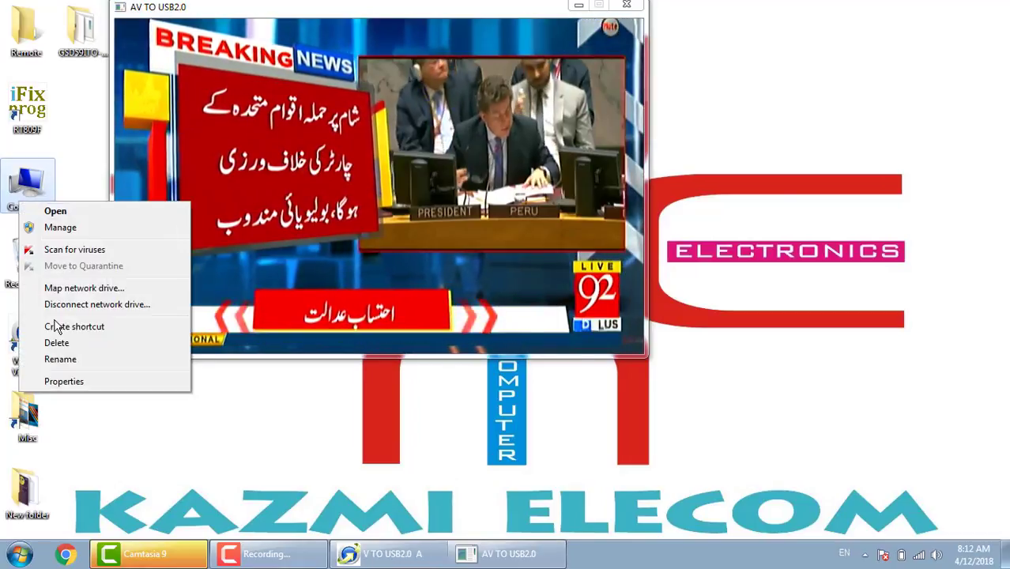
left_click(69, 382)
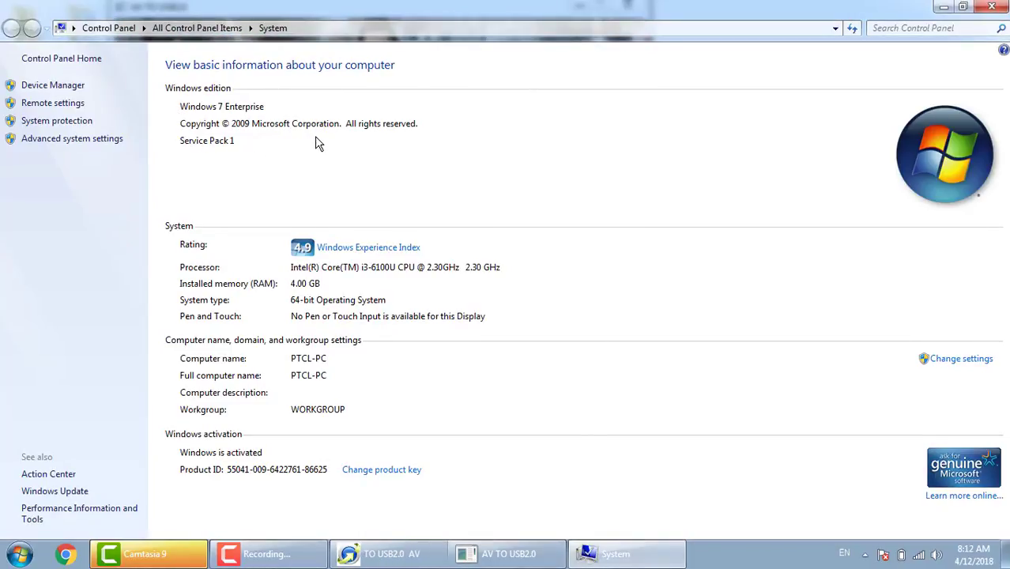
left_click(993, 8)
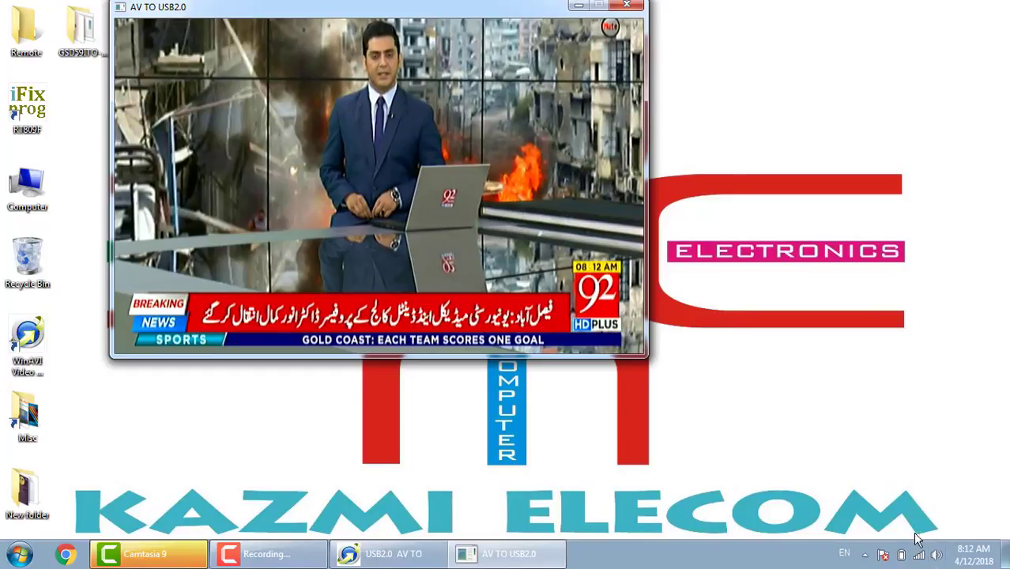
Step: Open the Listen settings of the AV TO USB2.0 microphone from the recording devices, keeping the Sound dialog beside the video preview
left_click(935, 555)
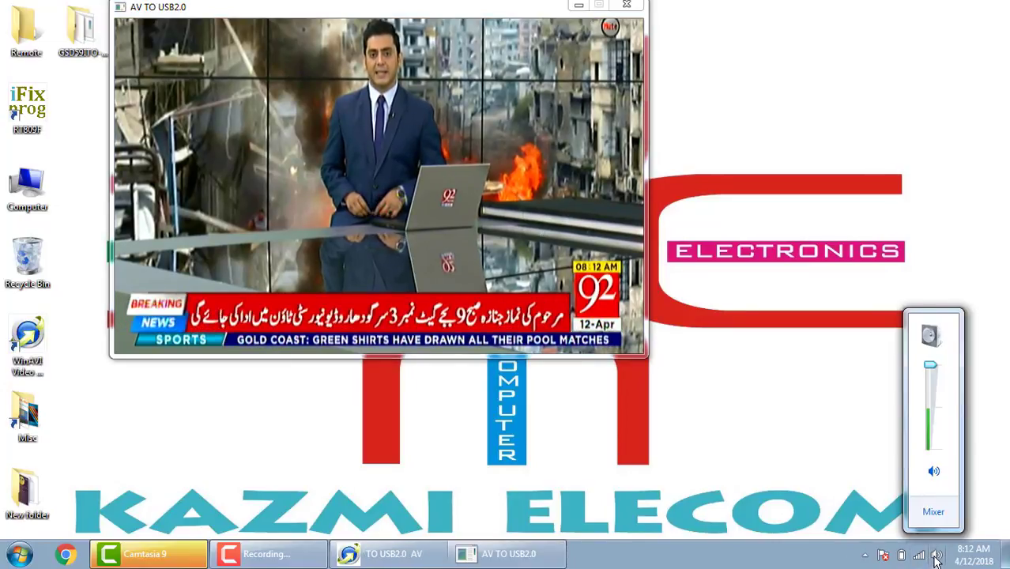
left_click(876, 540)
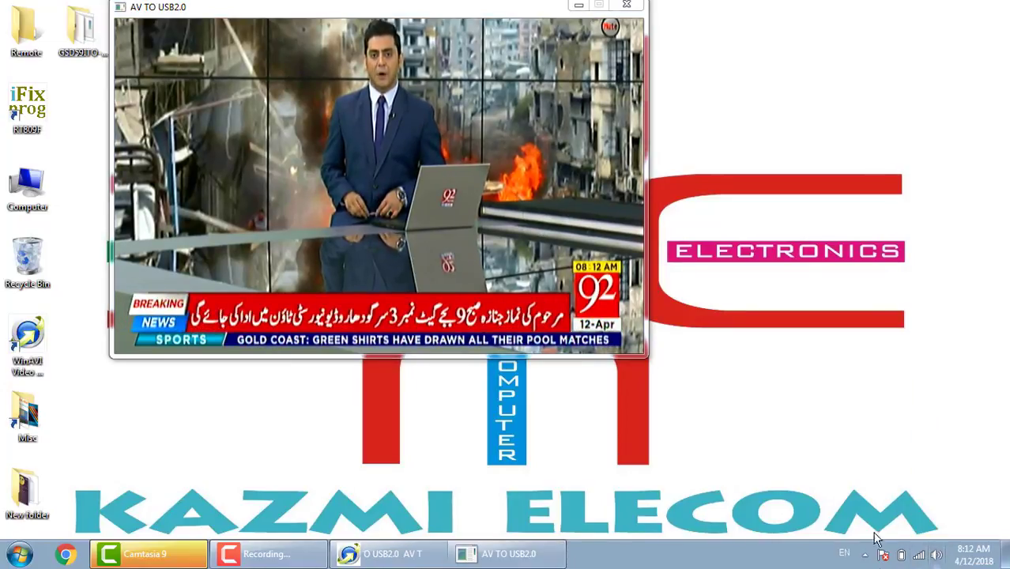
right_click(936, 557)
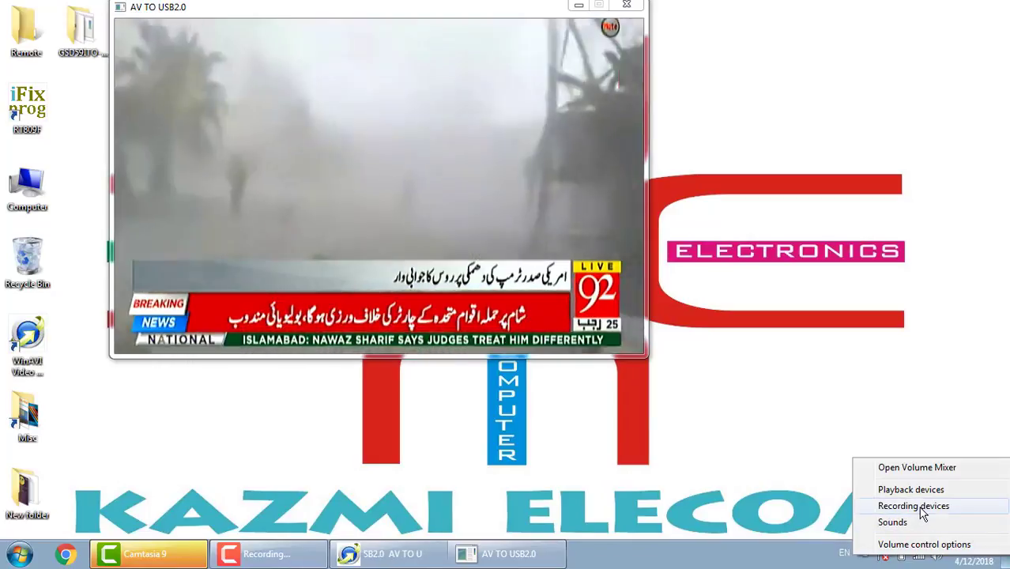
left_click(921, 508)
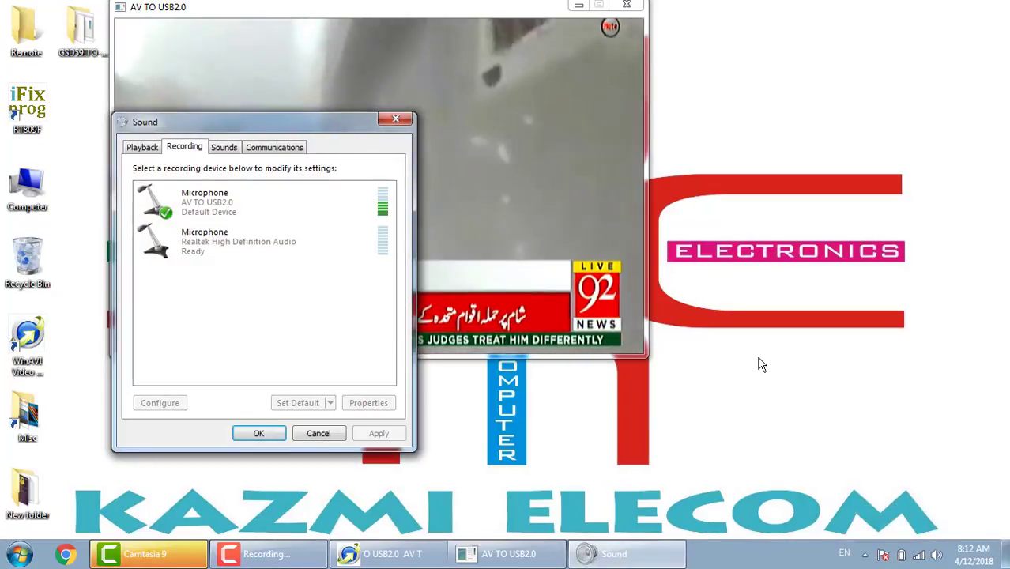
left_click_drag(258, 124, 799, 26)
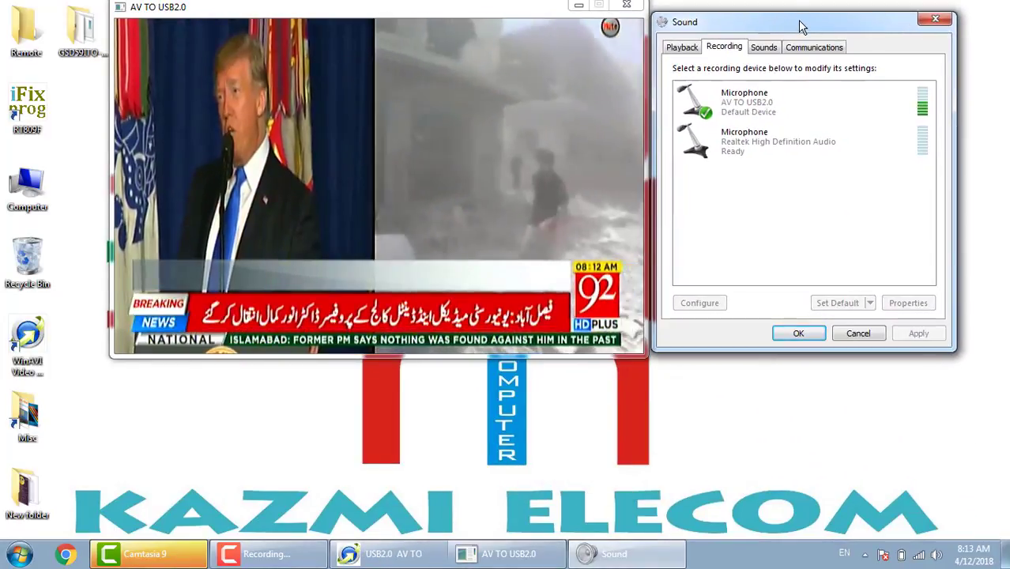
left_click(749, 103)
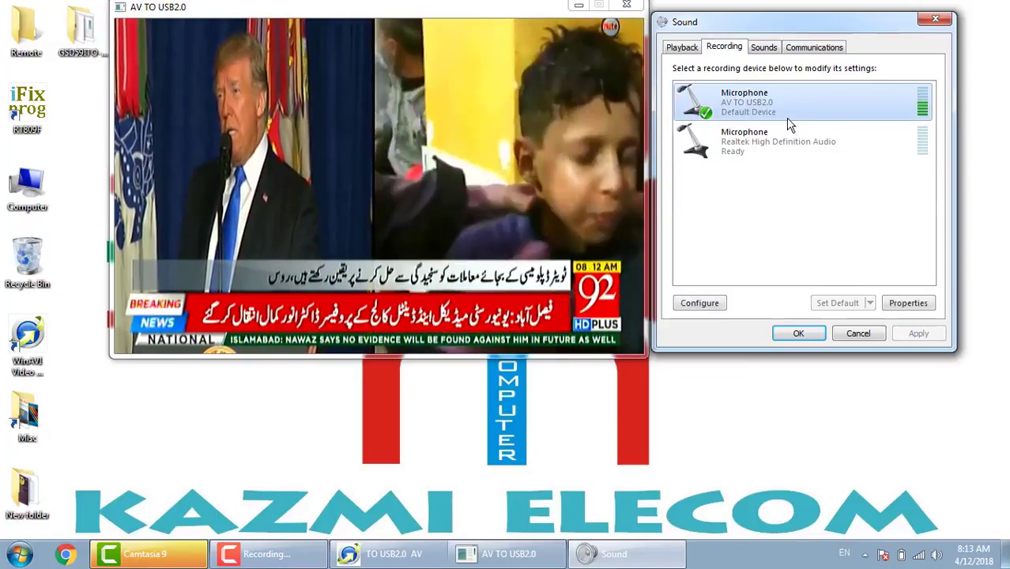
right_click(747, 106)
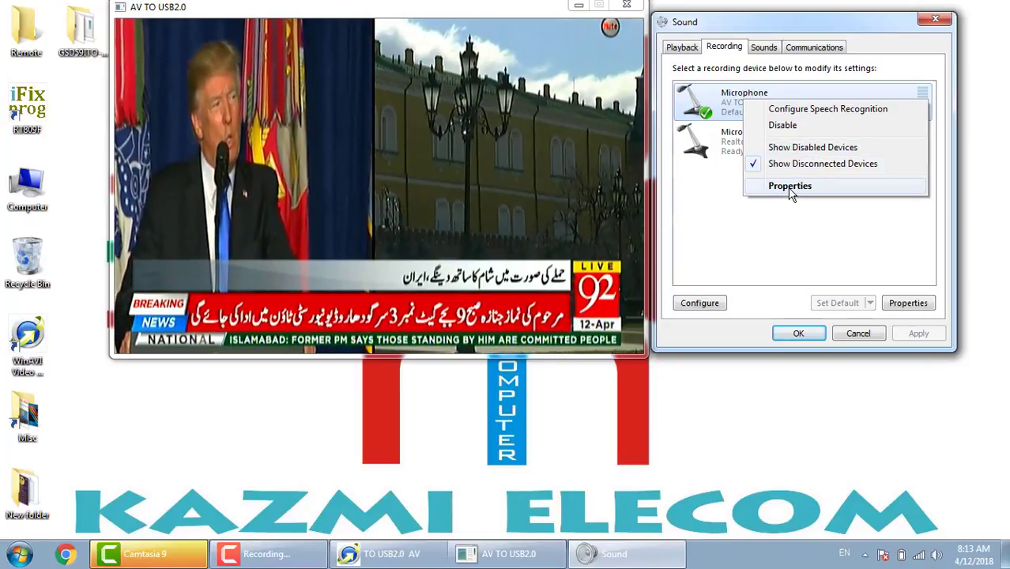
left_click(791, 186)
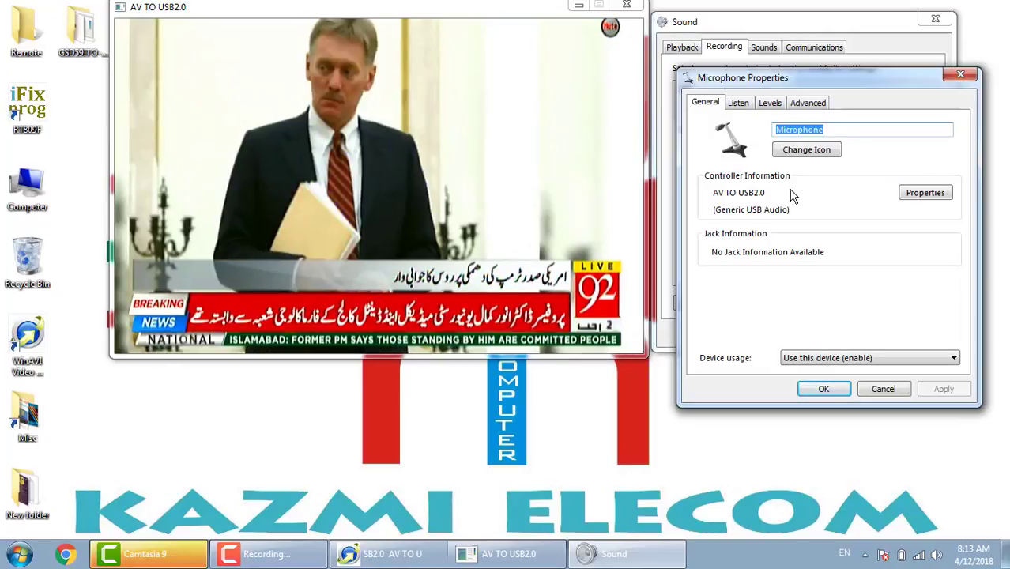
left_click(738, 104)
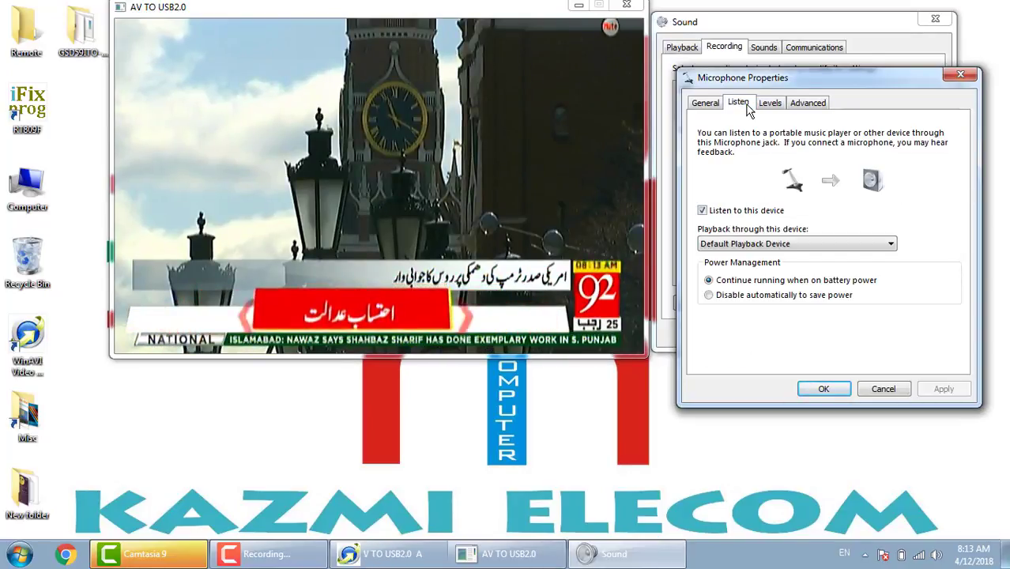
Step: Turn off "Listen to this device" for the AV TO USB2.0 microphone and apply the change
left_click(702, 210)
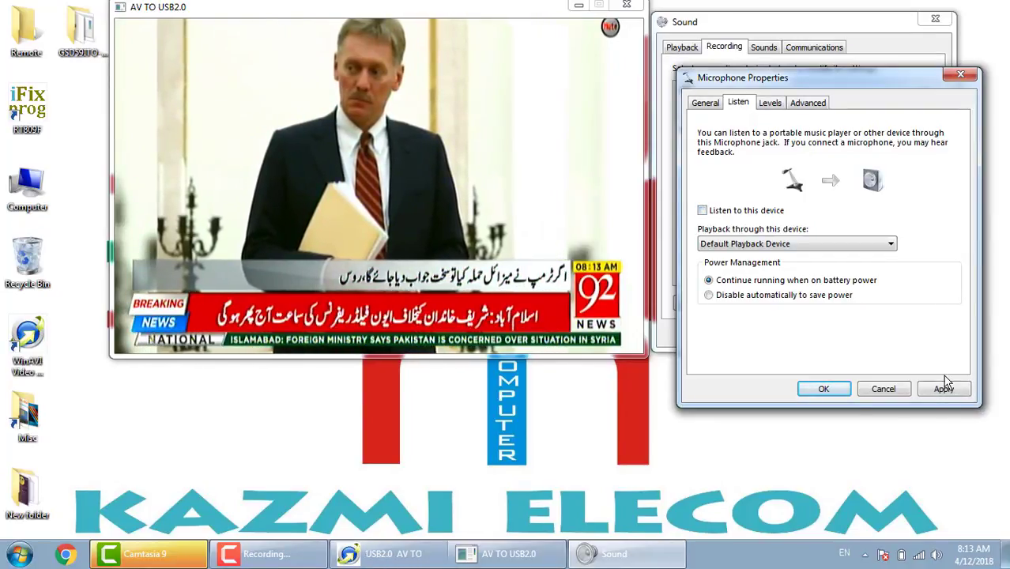
left_click(950, 396)
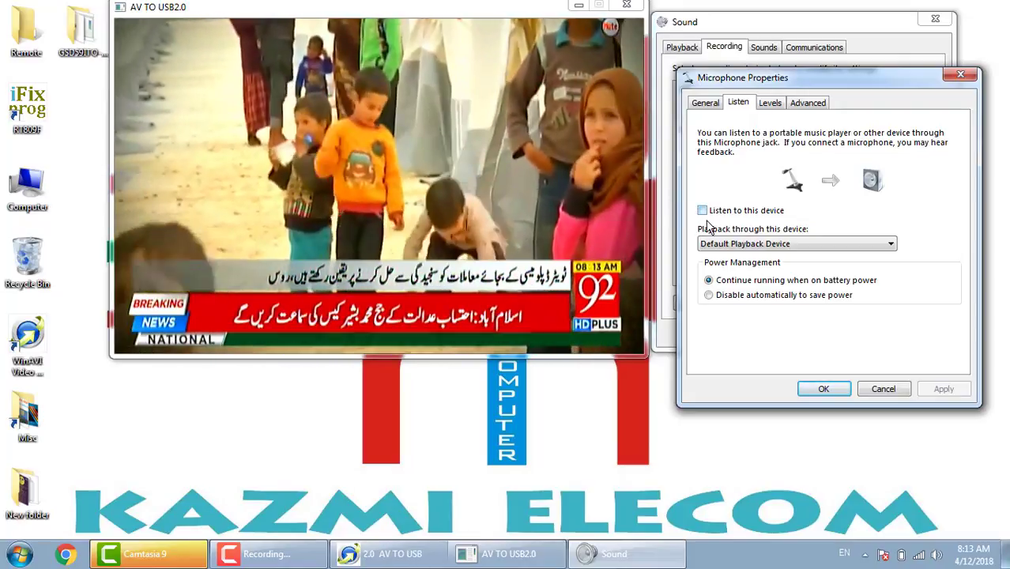
Step: Turn on "Listen to this device" for the AV TO USB2.0 microphone, apply it, and close the sound settings
left_click(702, 210)
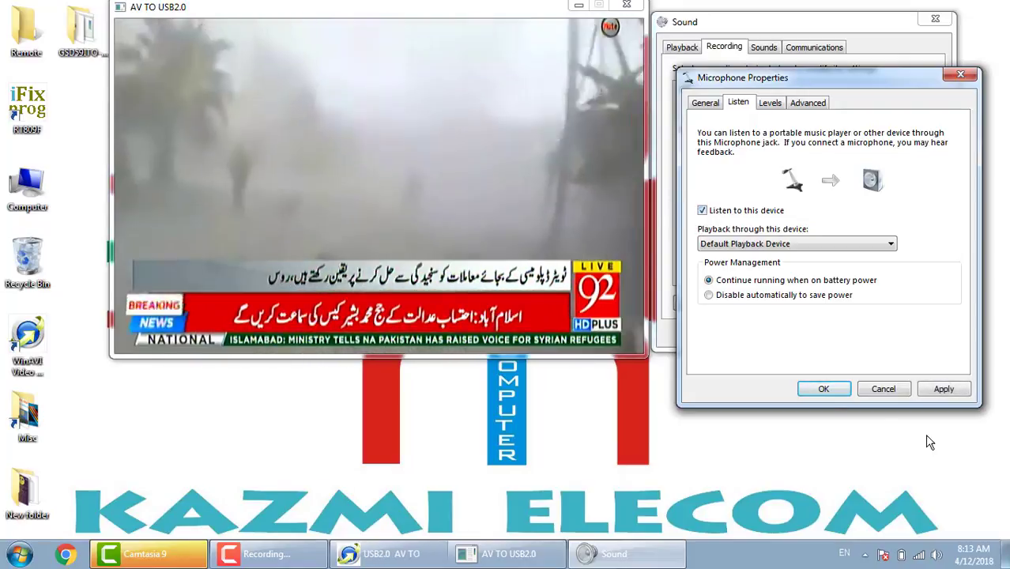
left_click(944, 390)
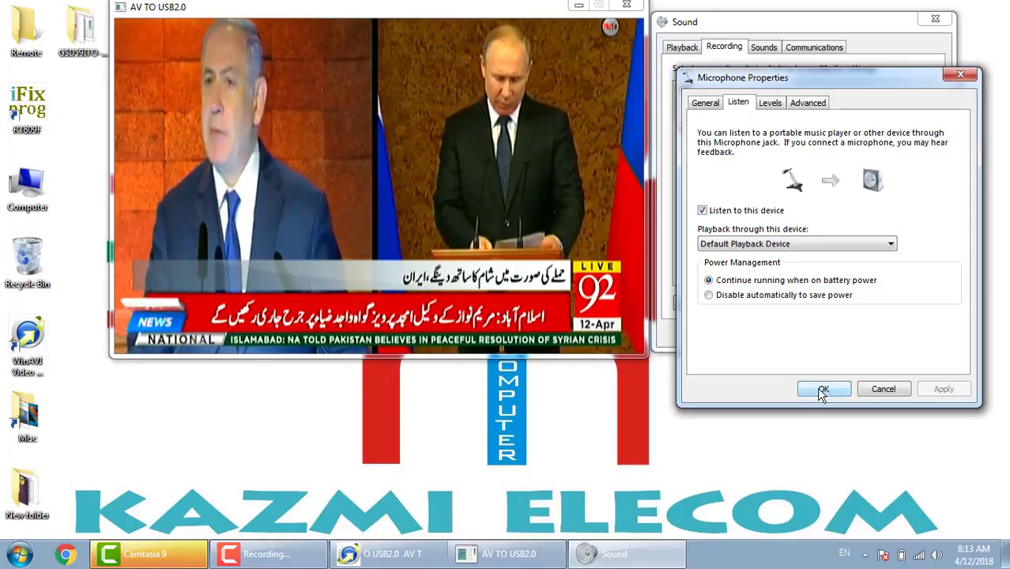
left_click(822, 391)
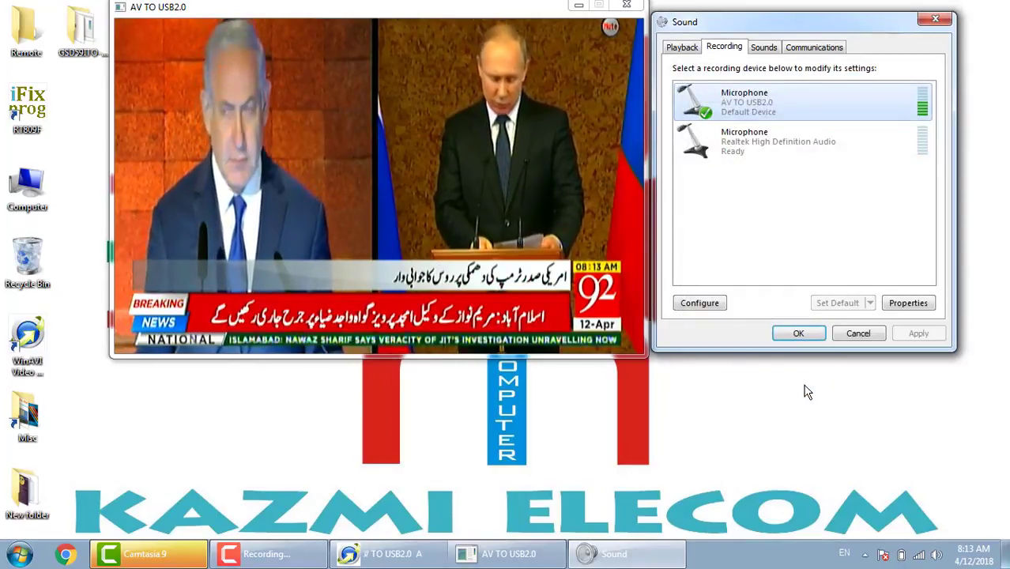
left_click(800, 335)
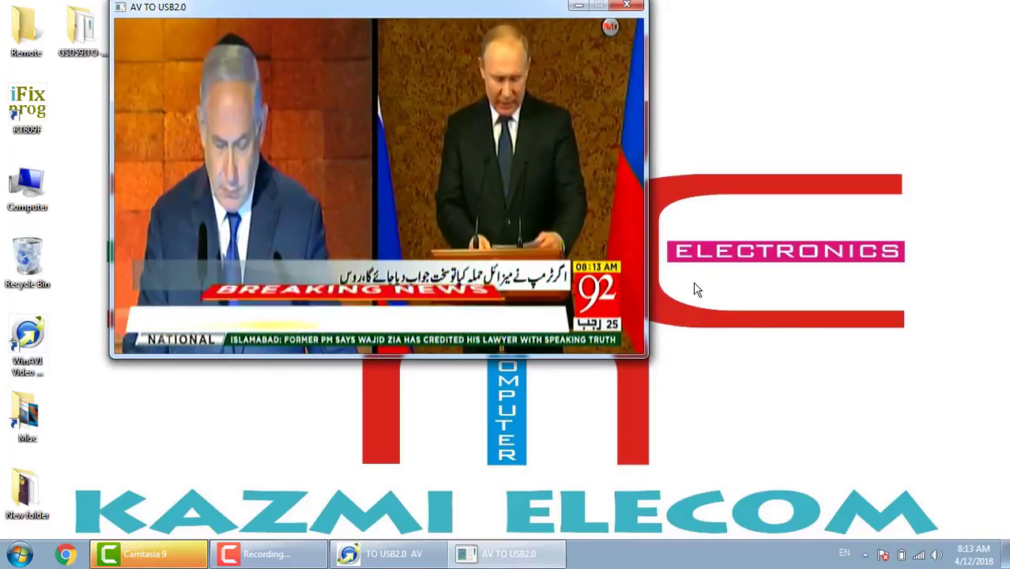
Step: View the AV TO USB2.0 video preview full screen, and return it to its window
double_click(605, 249)
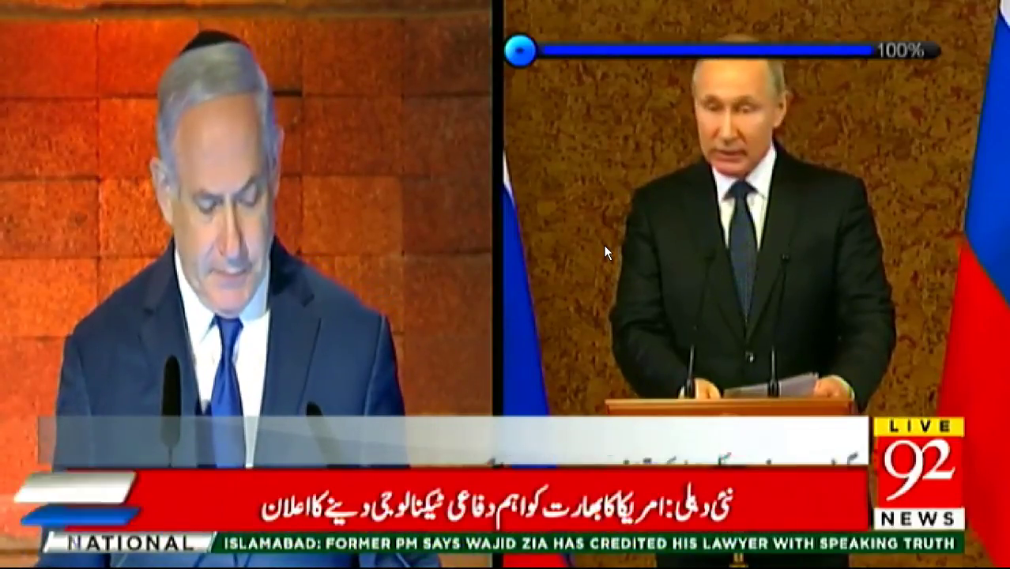
double_click(606, 252)
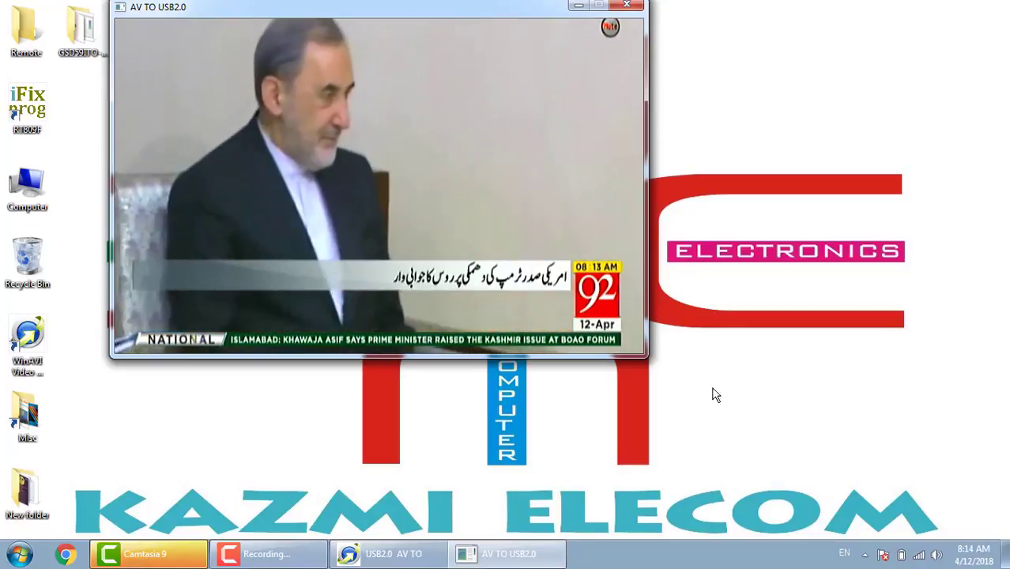
Step: Review the Listen settings of the AV TO USB2.0 microphone in the recording devices, beside the video preview, and close the dialogs
right_click(937, 558)
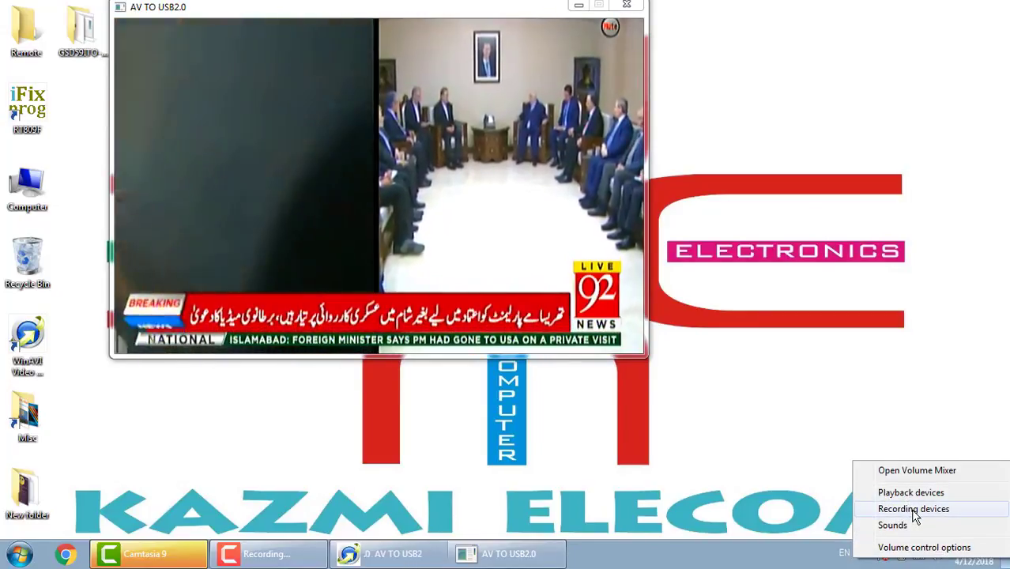
left_click(913, 509)
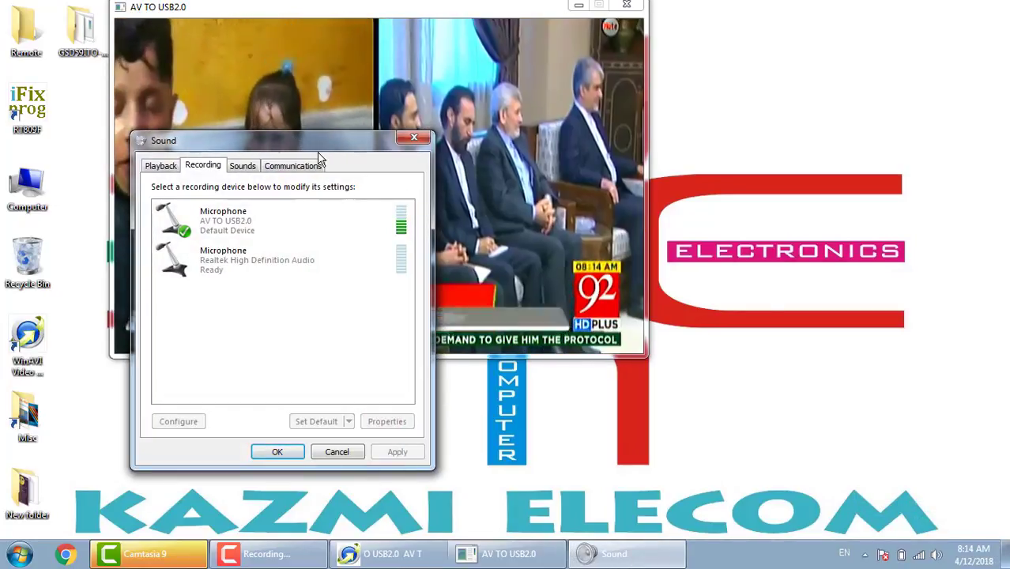
left_click_drag(310, 141, 789, 14)
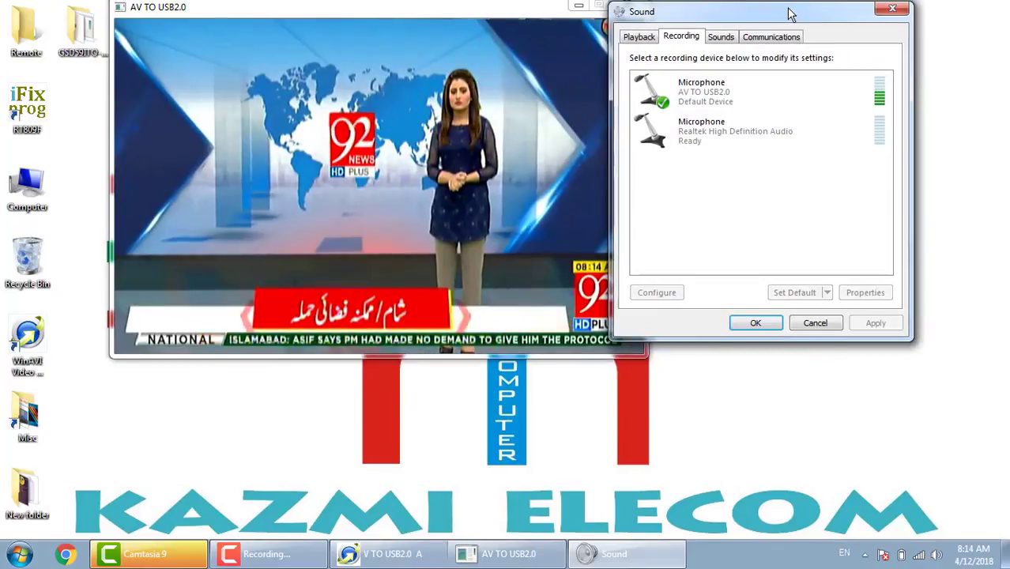
left_click(724, 92)
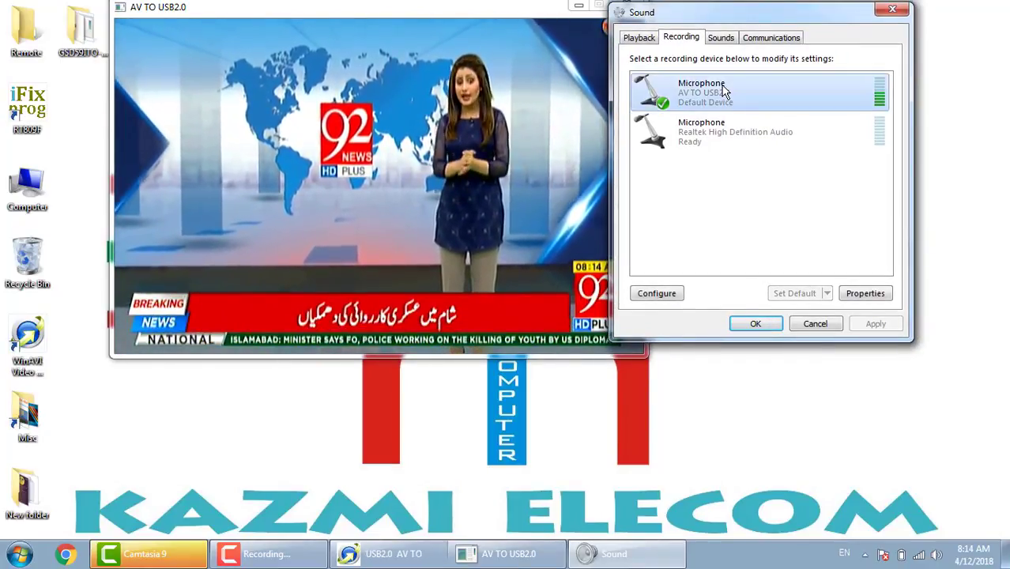
right_click(703, 80)
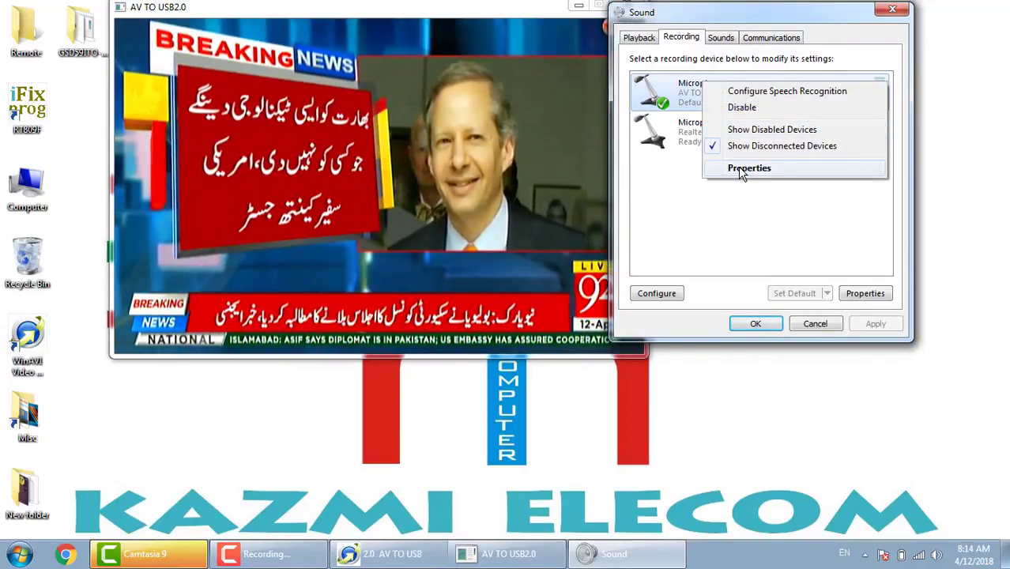
left_click(743, 170)
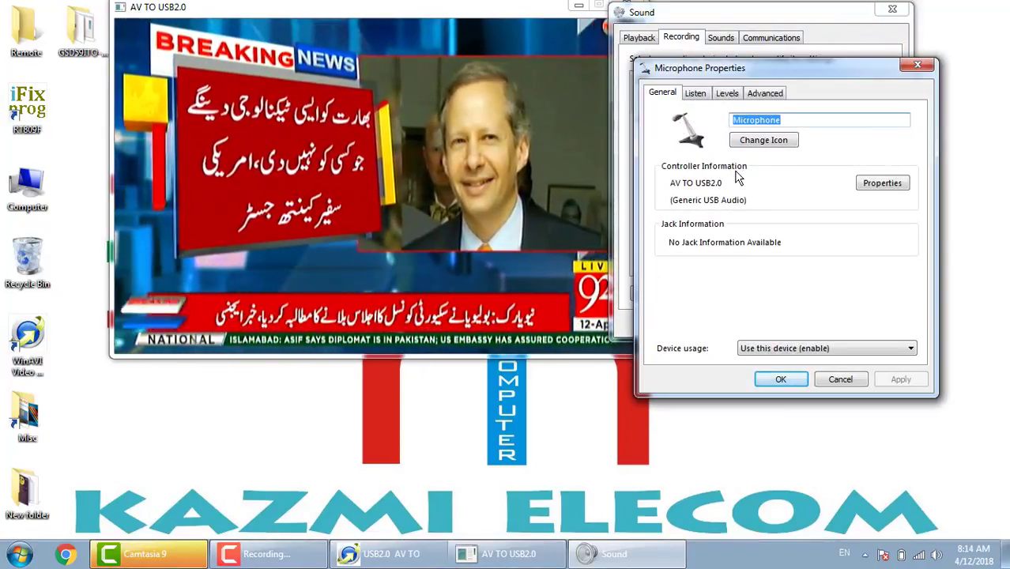
left_click(696, 94)
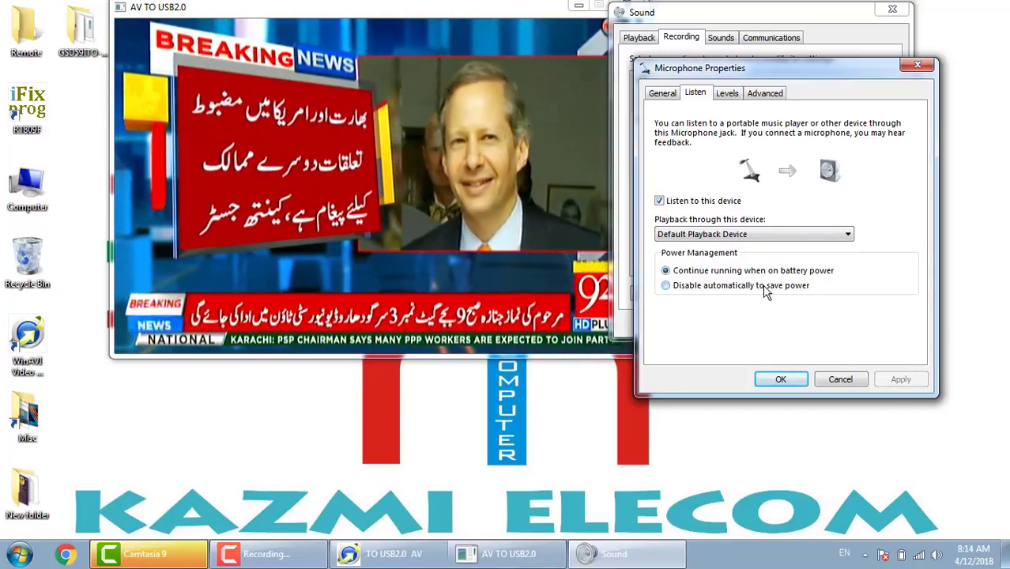
left_click(781, 382)
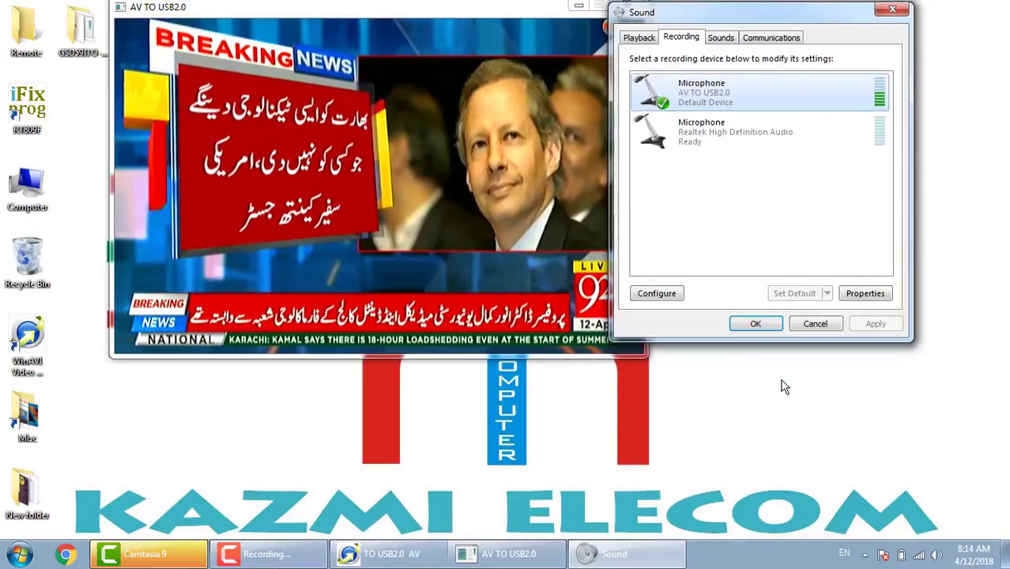
left_click(755, 325)
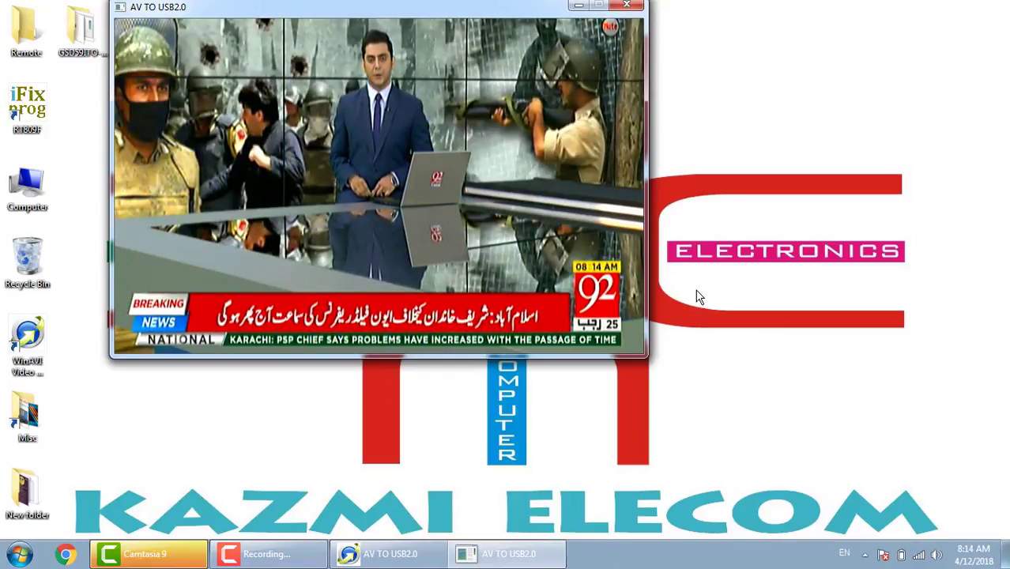
Step: Test the AV TO USB2.0 microphone's level in the Volume Mixer by lowering it to minimum and restoring it to maximum, and close the mixer
left_click(937, 555)
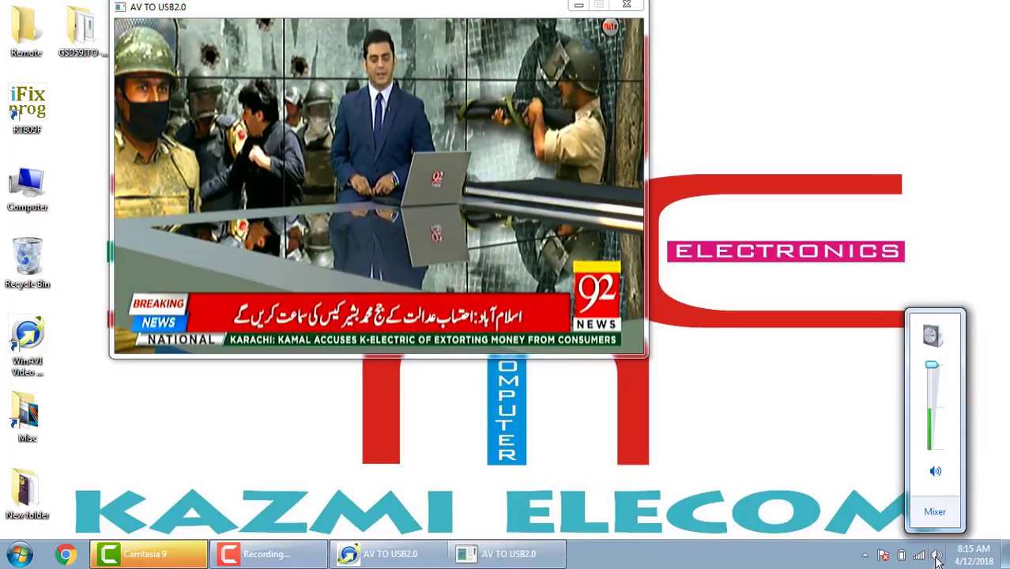
left_click(936, 515)
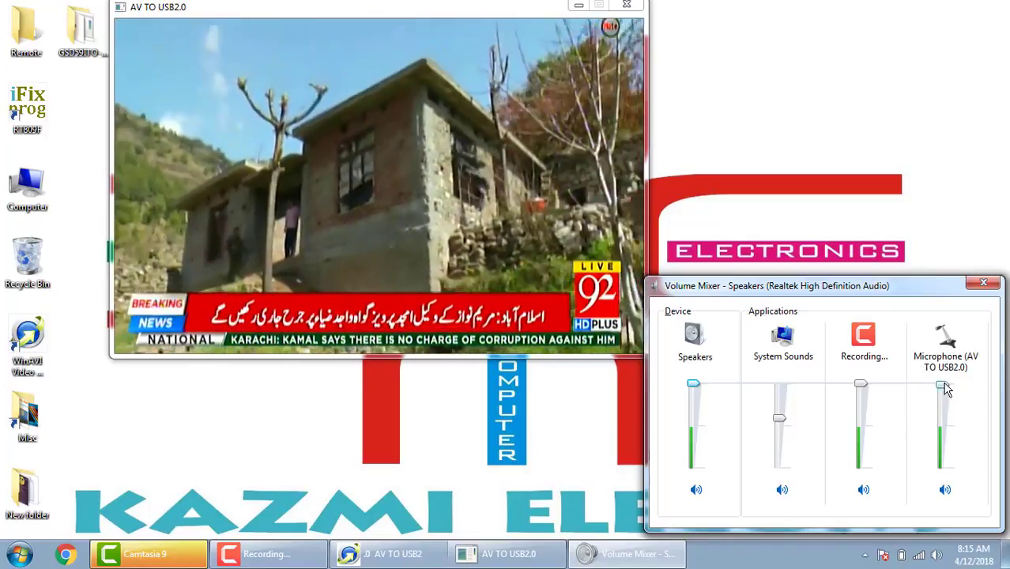
mouse_move(943, 386)
left_mouse_down()
mouse_move(953, 428)
mouse_move(946, 475)
mouse_move(942, 393)
left_mouse_up()
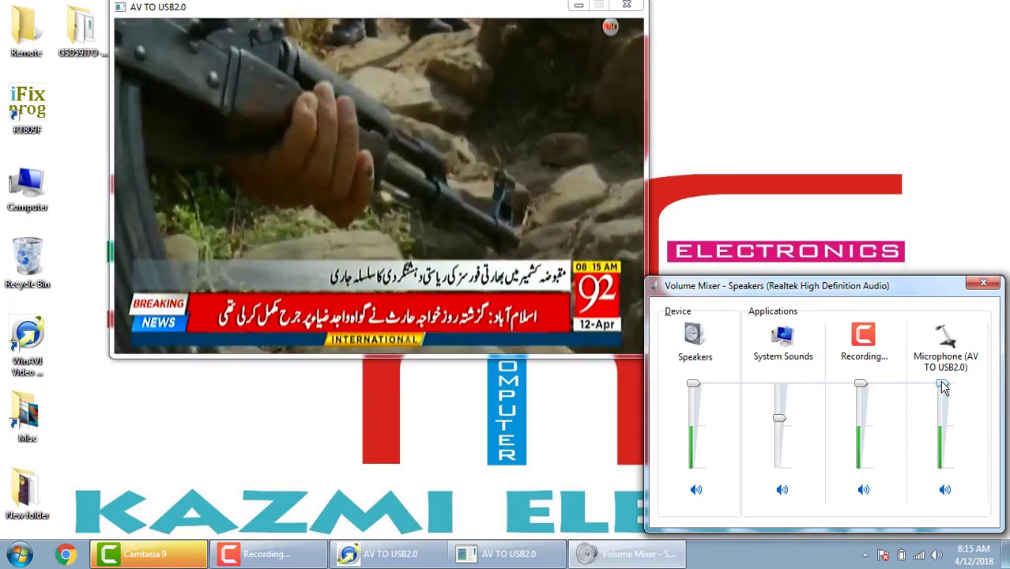
left_click_drag(942, 395, 922, 485)
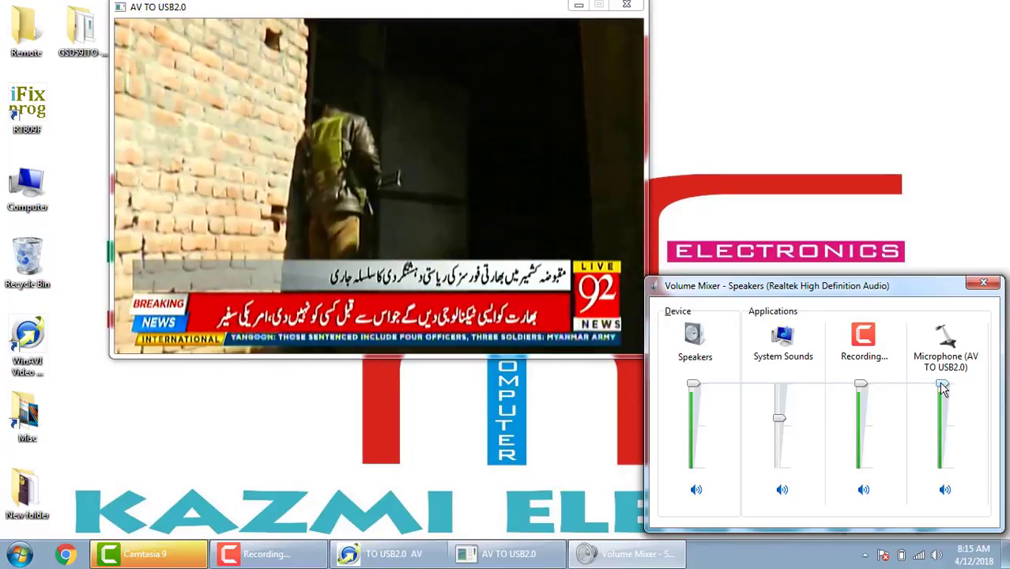
left_click_drag(943, 387, 948, 473)
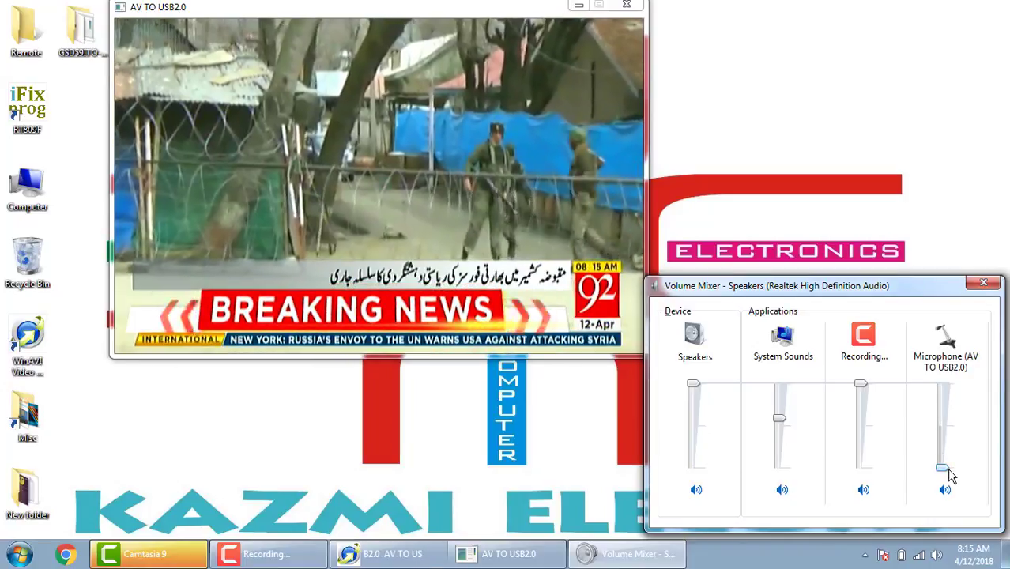
left_click_drag(943, 470, 935, 379)
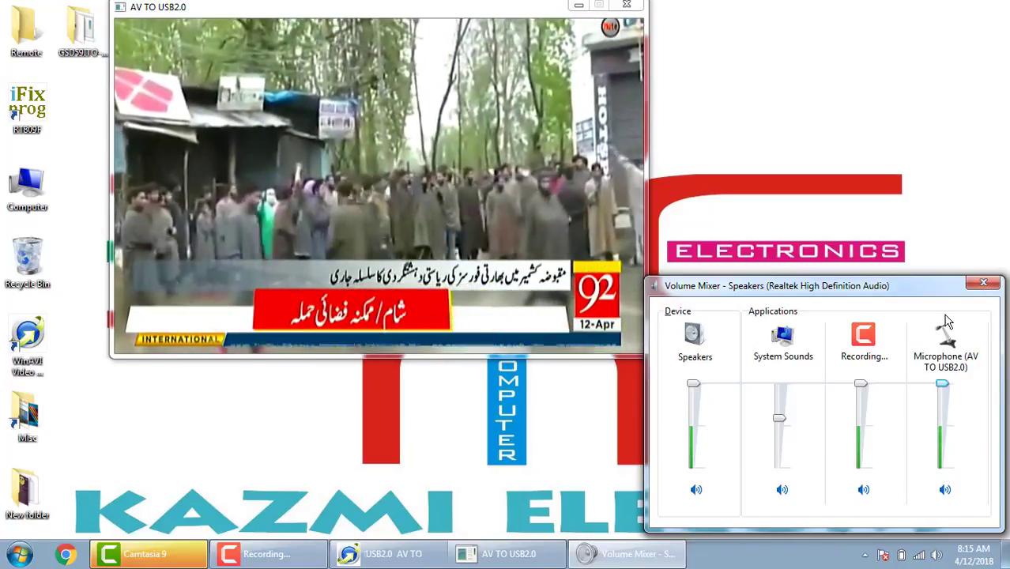
left_click(984, 285)
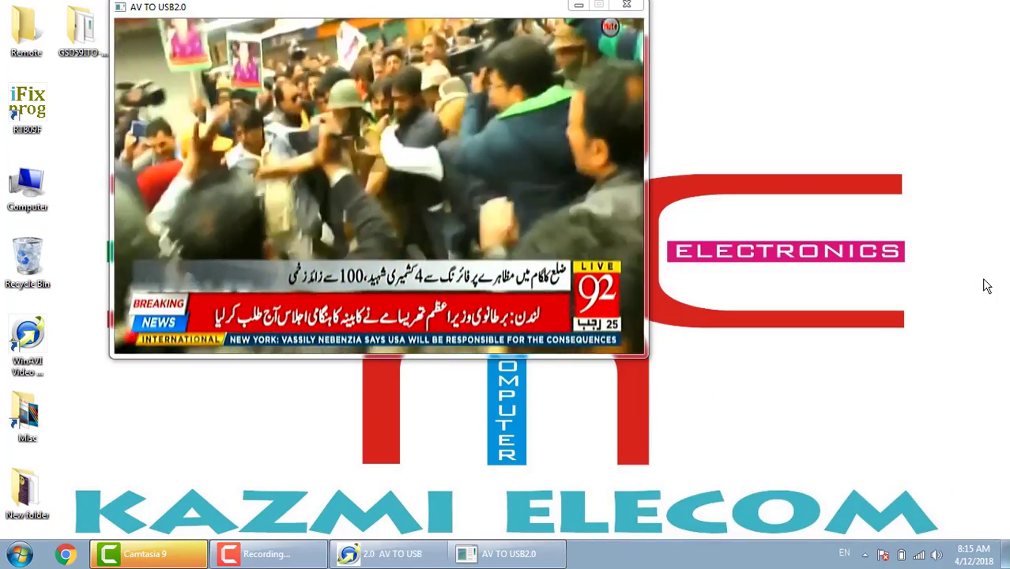